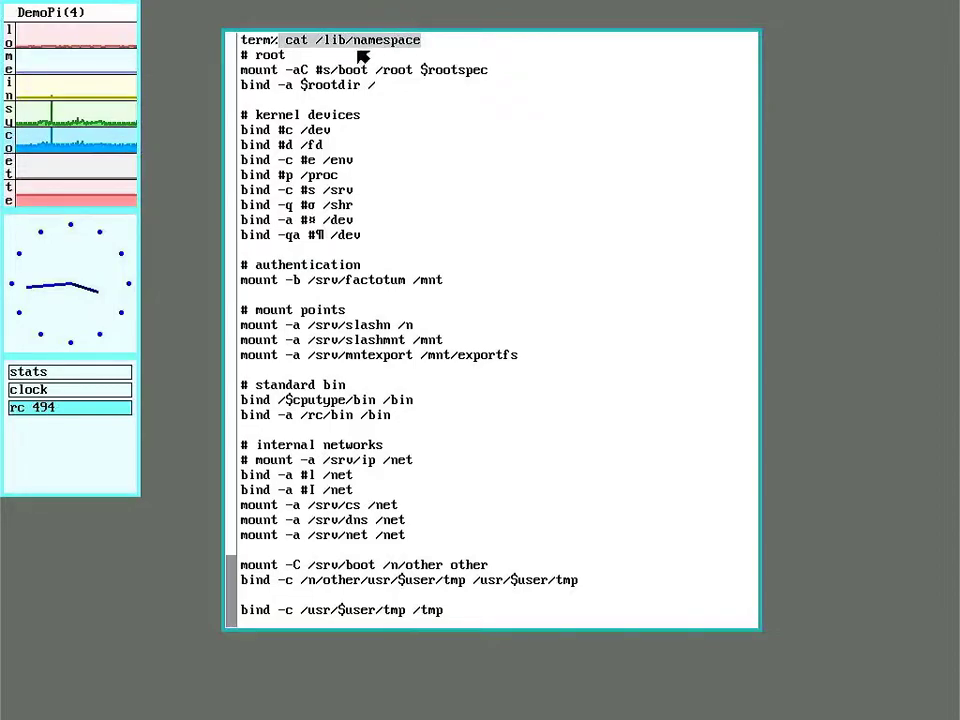
Print the current namespace with ns and examine its rio and web mount entries
double_click(398, 58)
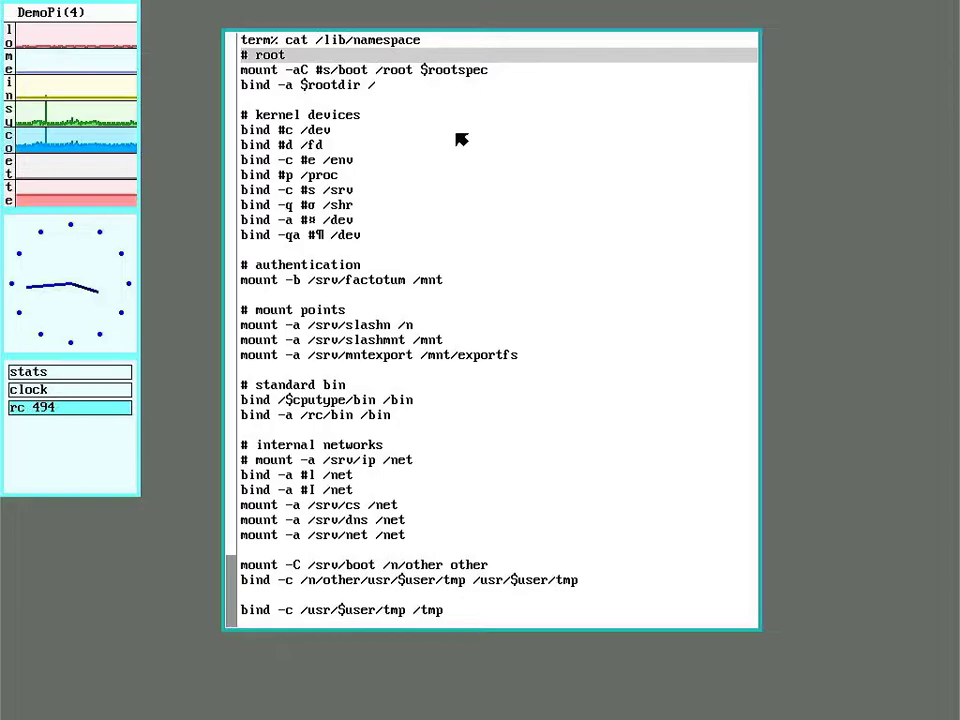
scroll(470, 162, "down", 3)
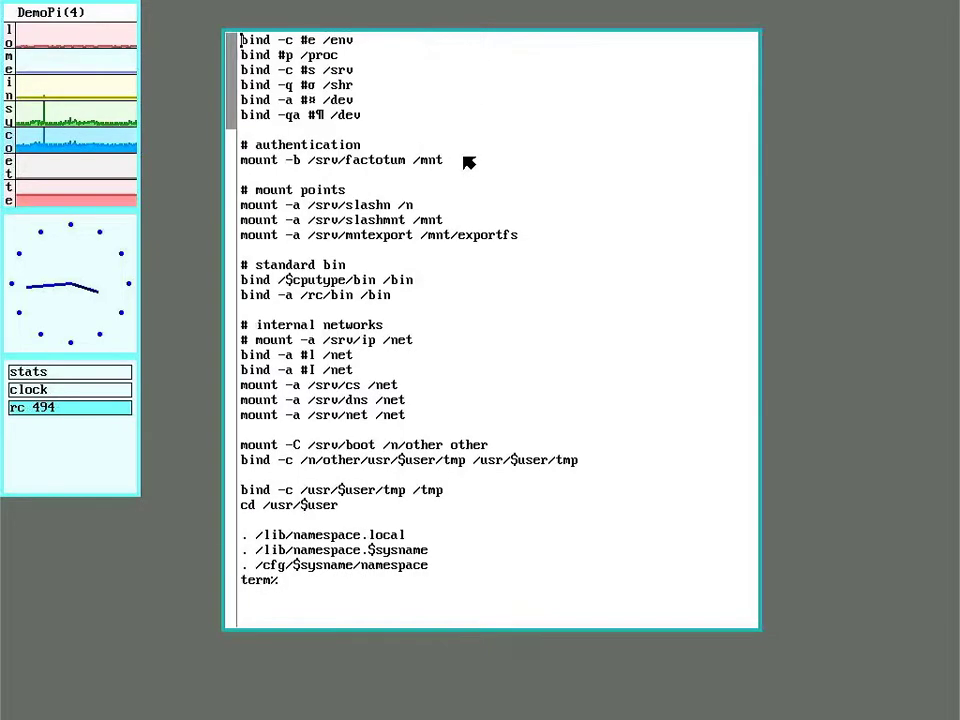
scroll(430, 423, "down", 5)
left_click(428, 406)
type("n")
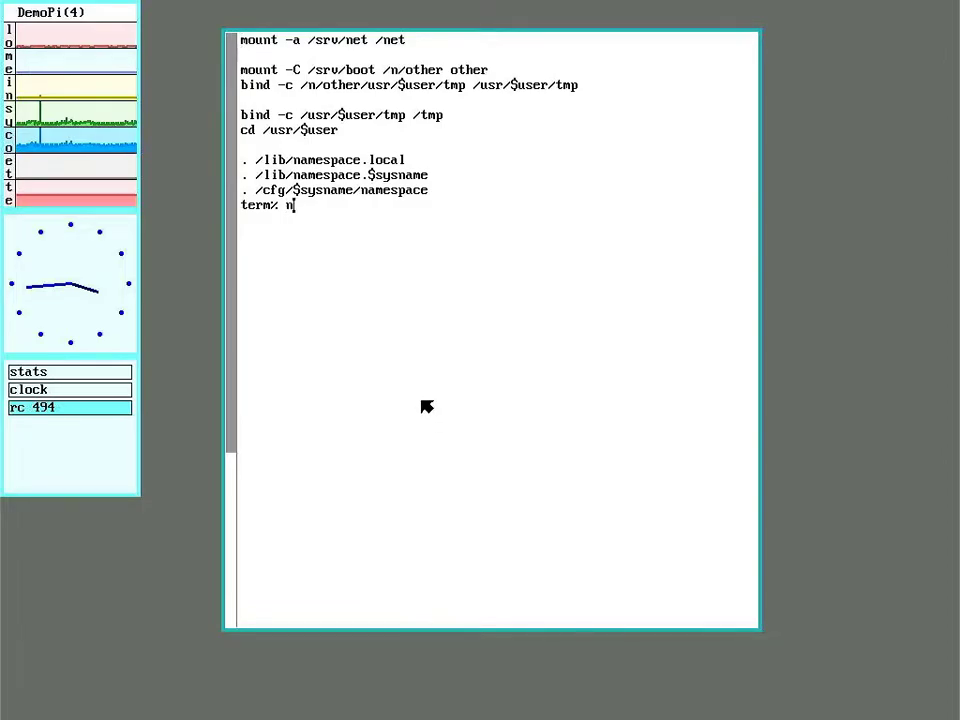
type("s")
key("Return")
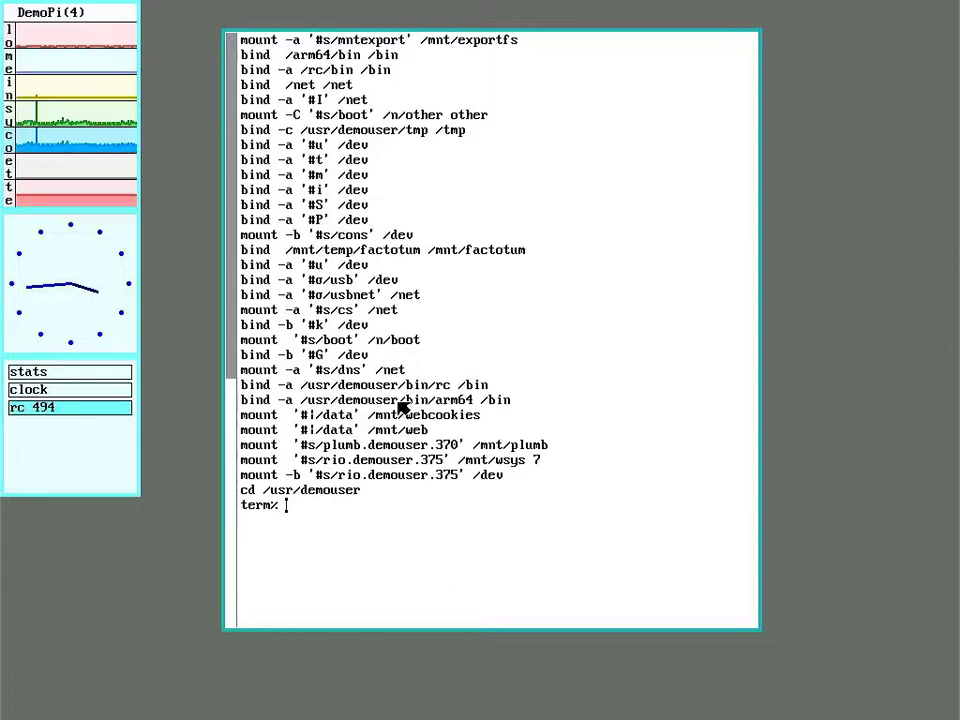
left_click_drag(324, 462, 443, 464)
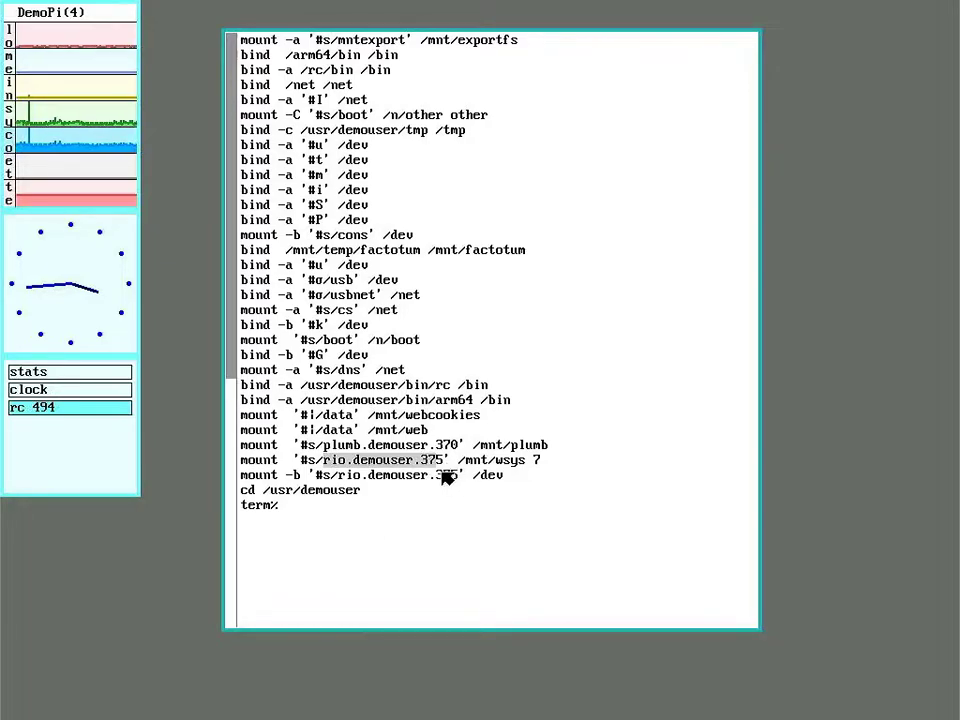
double_click(441, 437)
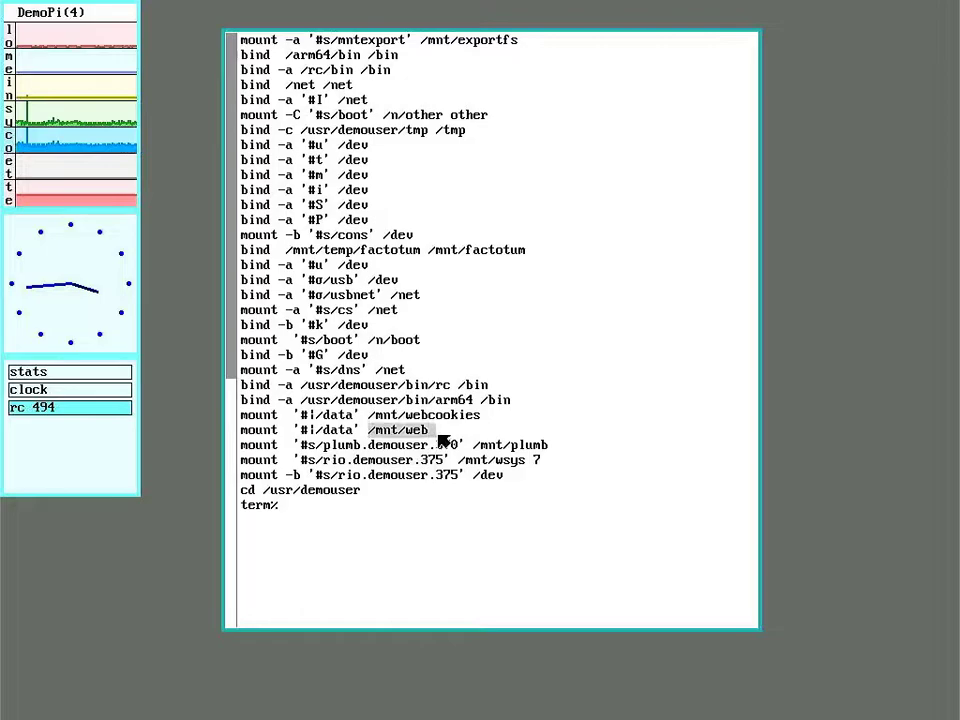
left_click(422, 414)
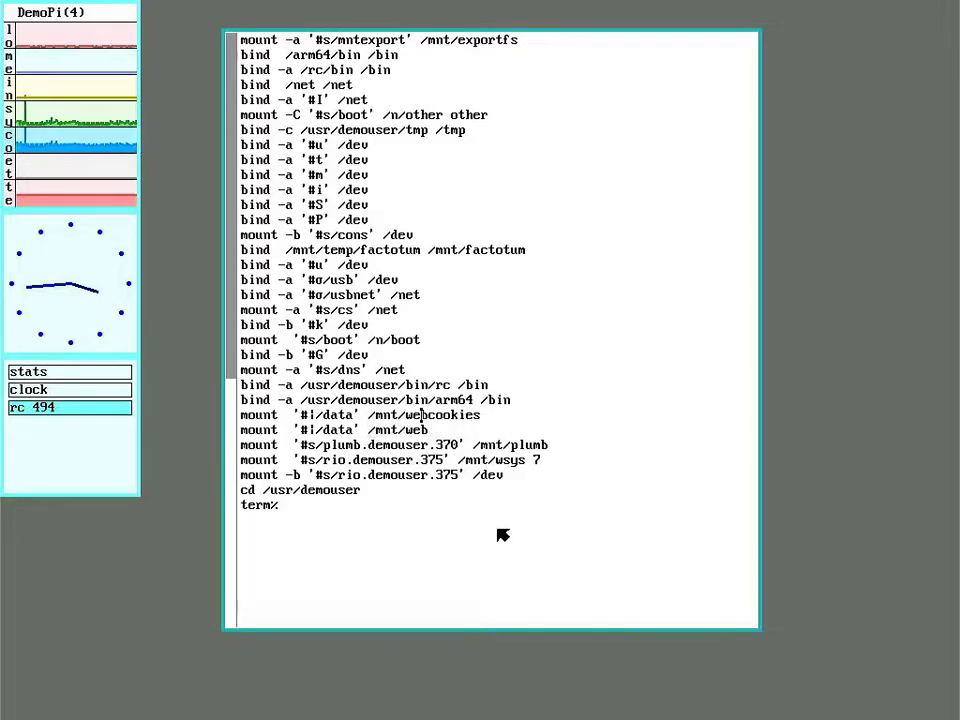
Display the manual page for newns in the terminal
left_click(510, 553)
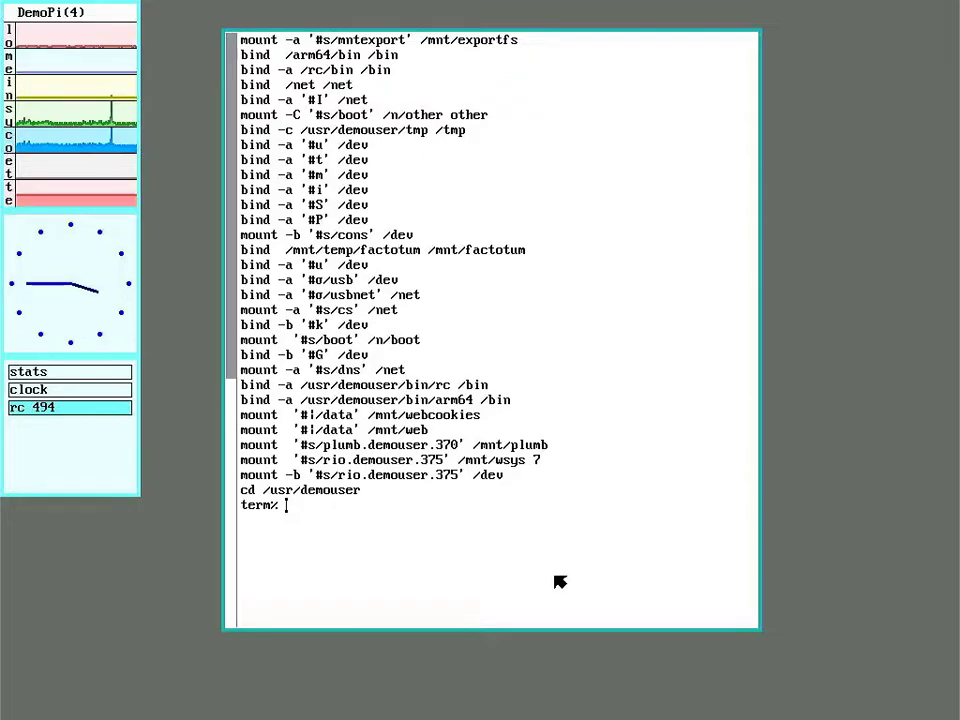
type("an ne")
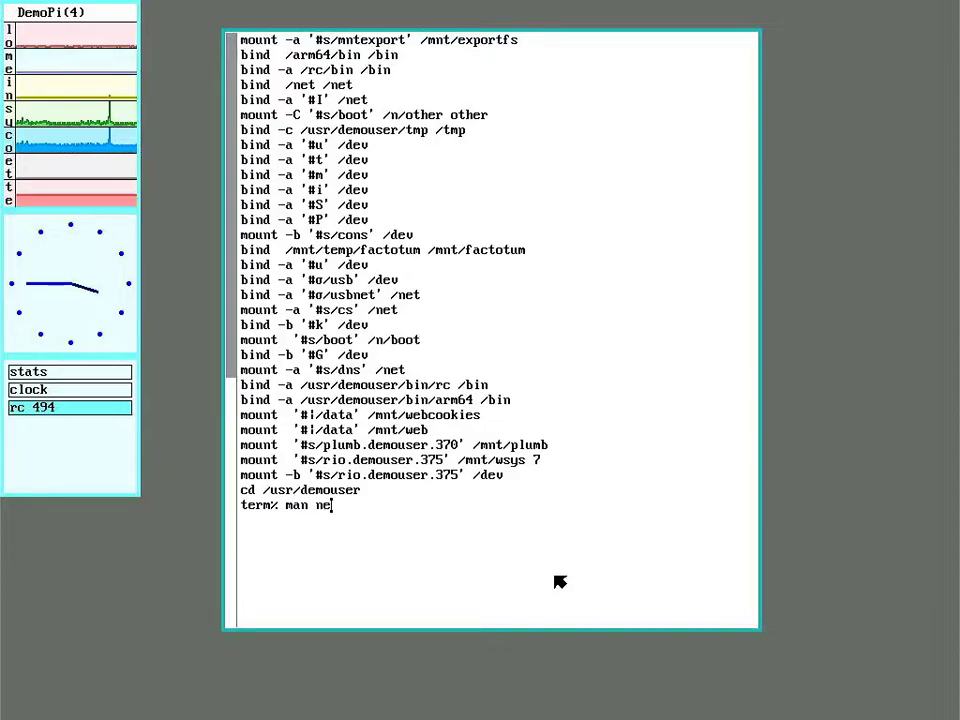
type("wns")
key("Return")
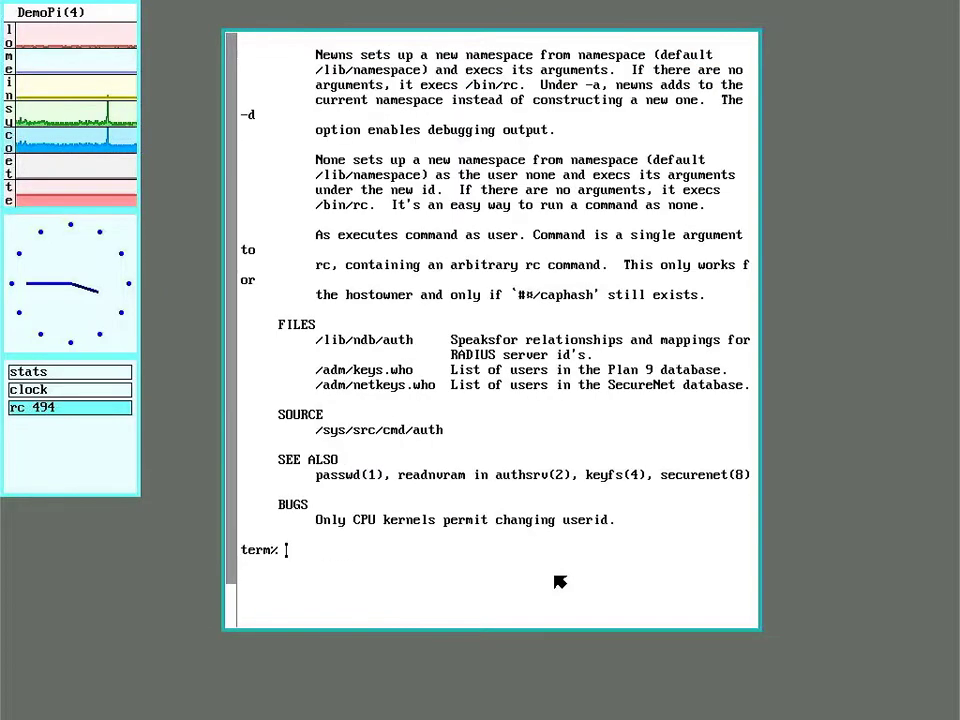
Widen the terminal window and find the auth/newns synopsis in the AUTH(8) manual page
left_click(763, 312)
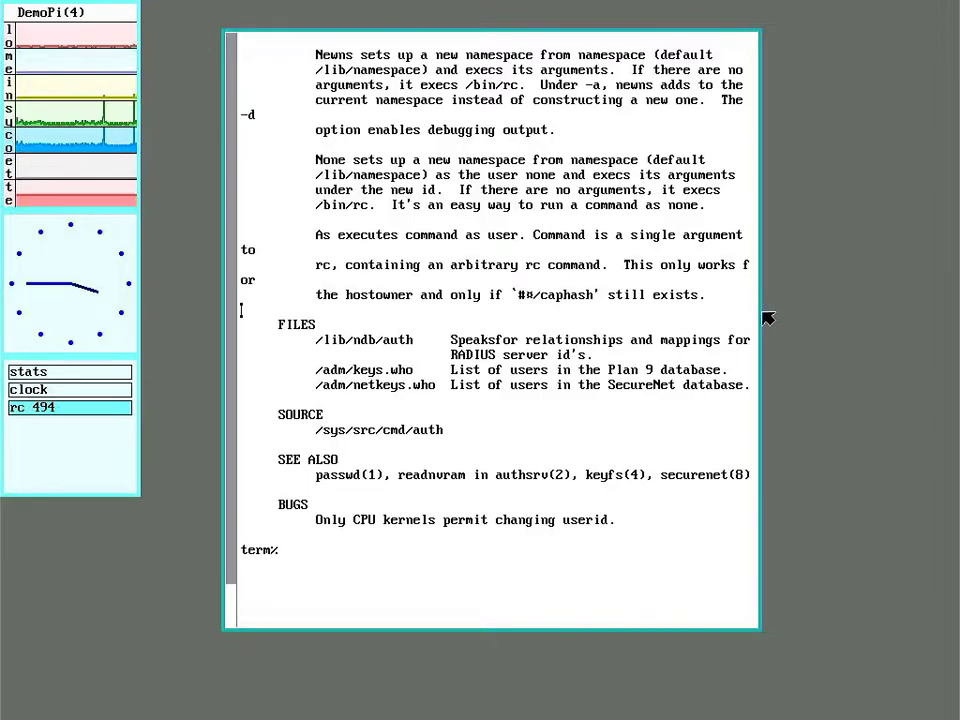
left_click_drag(756, 311, 889, 325)
scroll(686, 315, "up", 10)
scroll(667, 324, "down", 3)
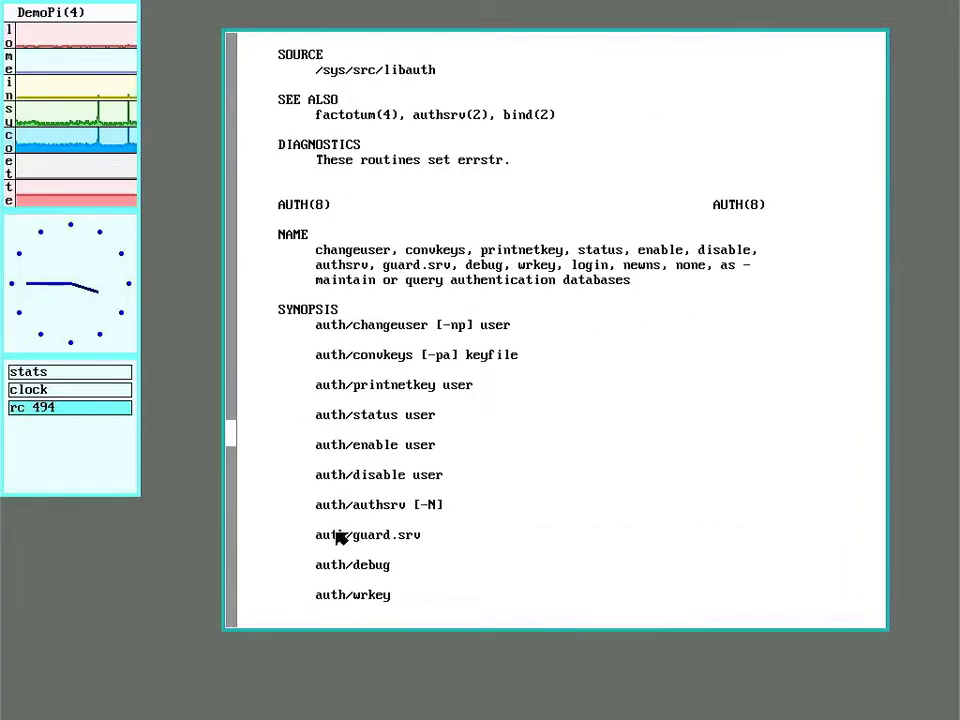
scroll(364, 576, "down", 5)
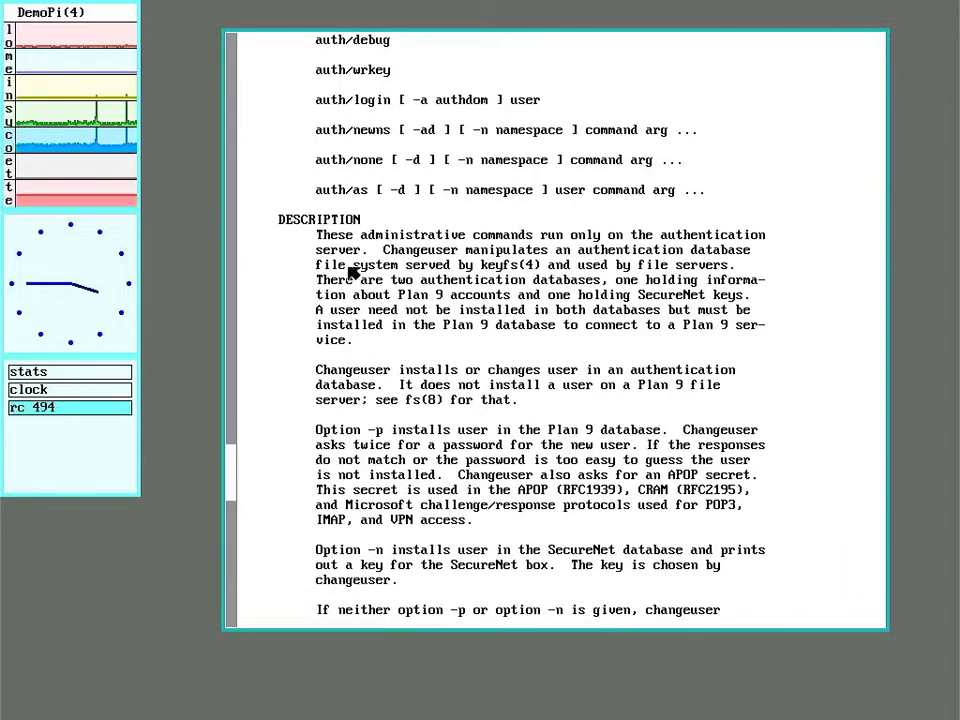
left_click_drag(318, 133, 410, 145)
left_click(410, 145)
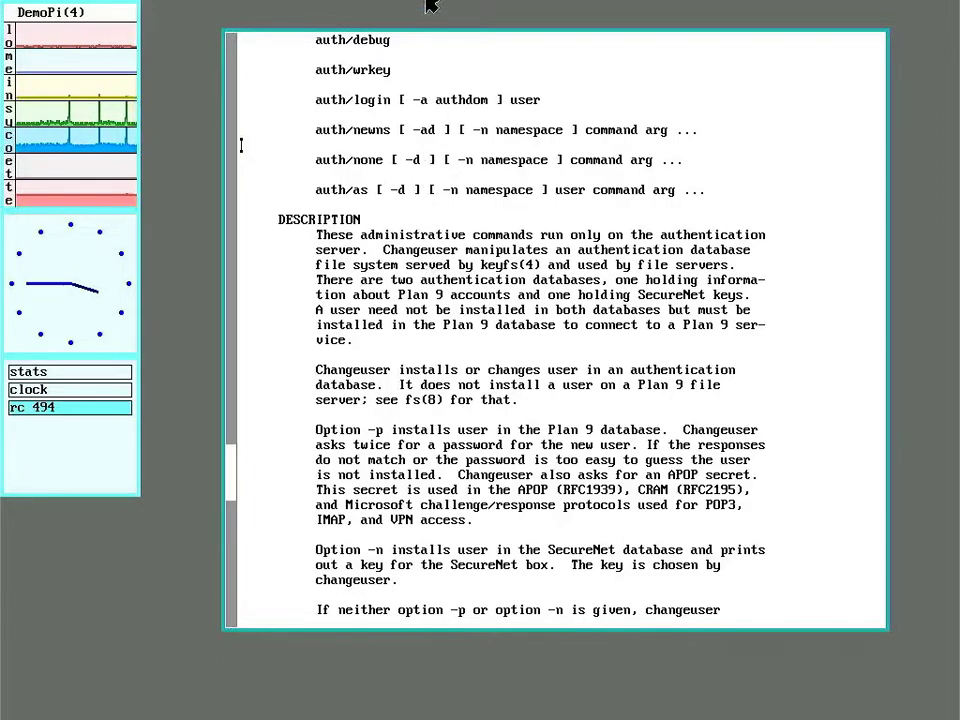
Open a large new terminal window and connect to the DemoRasp host with rcpu -h
right_click(186, 31)
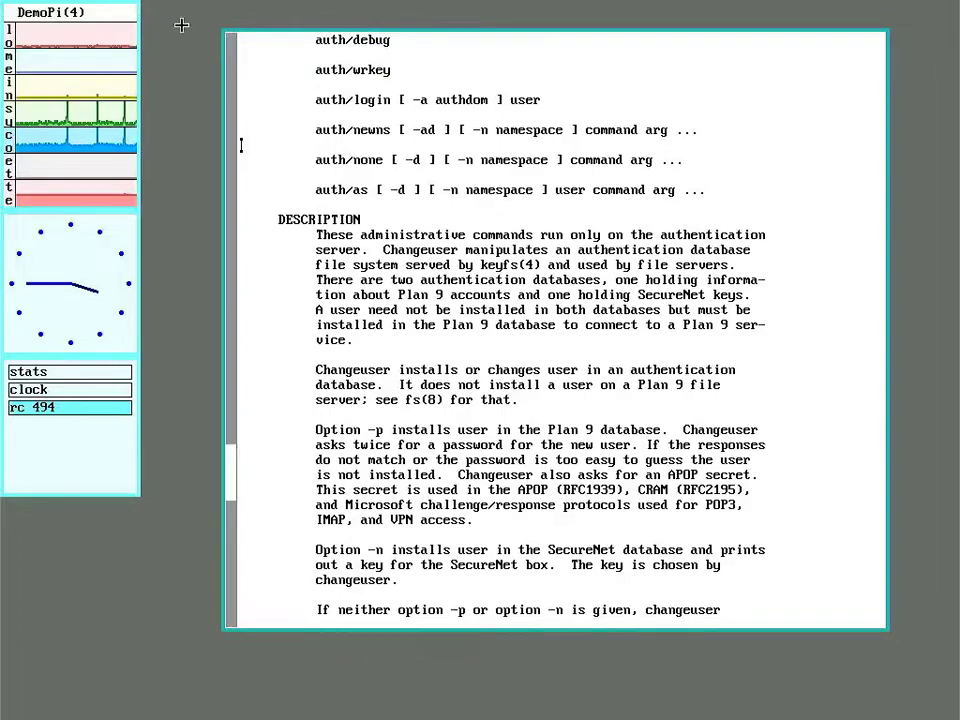
left_click_drag(178, 24, 766, 694)
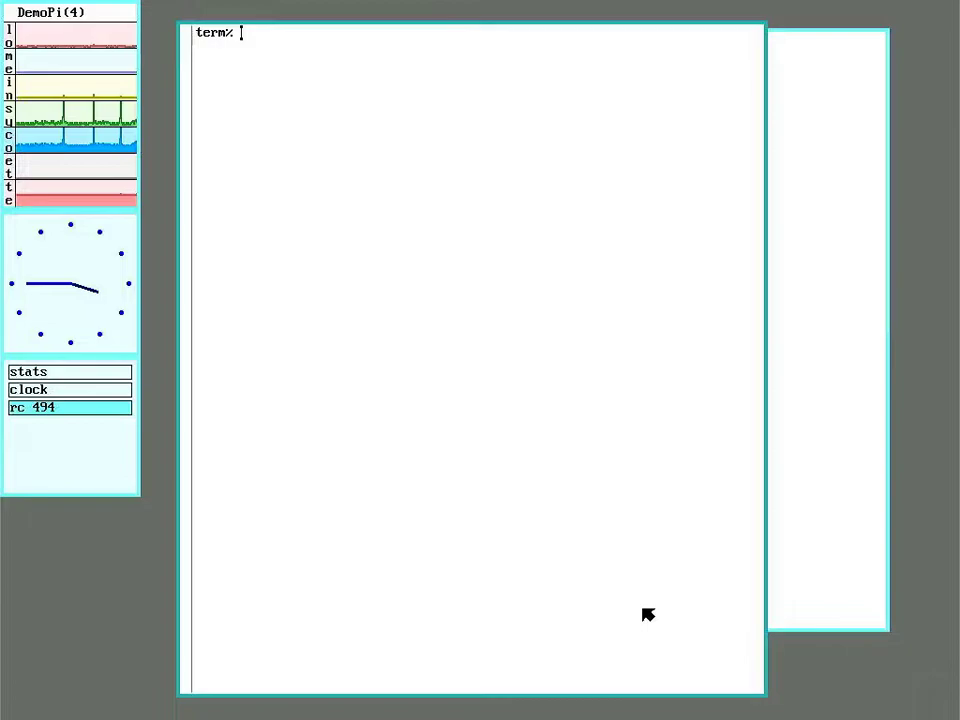
type("rcpu -h")
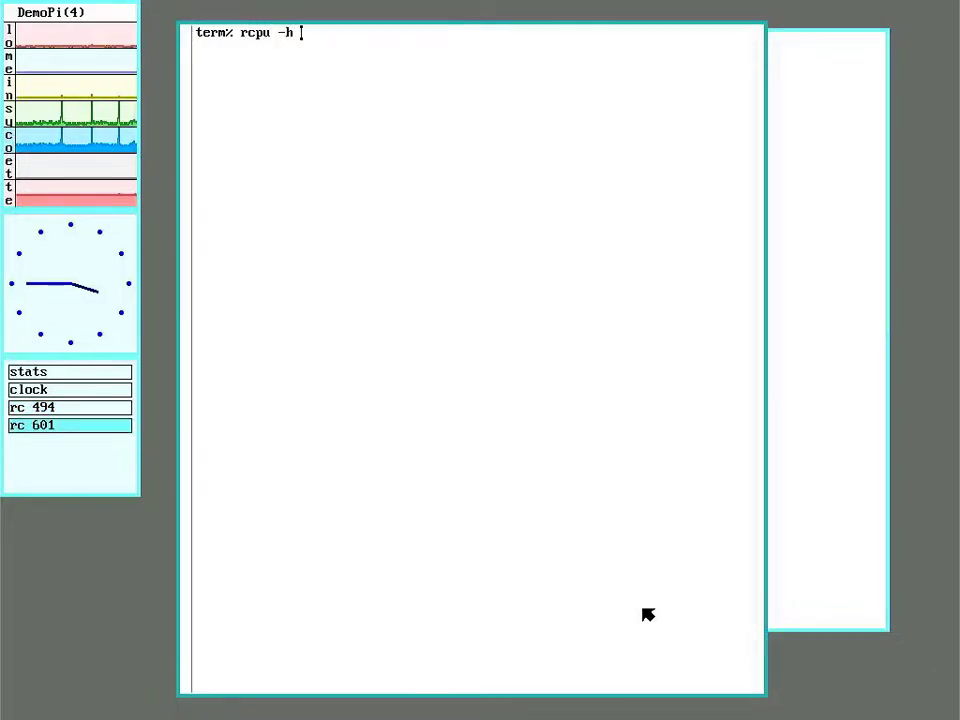
type(" DemoRasp")
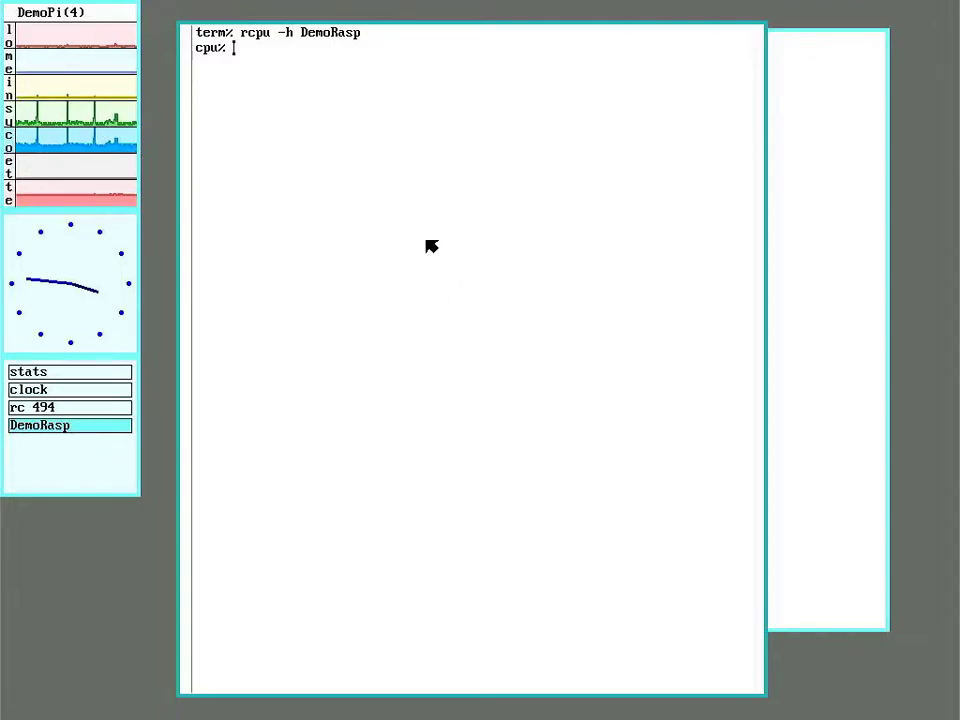
List the remote home directory and the www directory's contents in long format
type("ls")
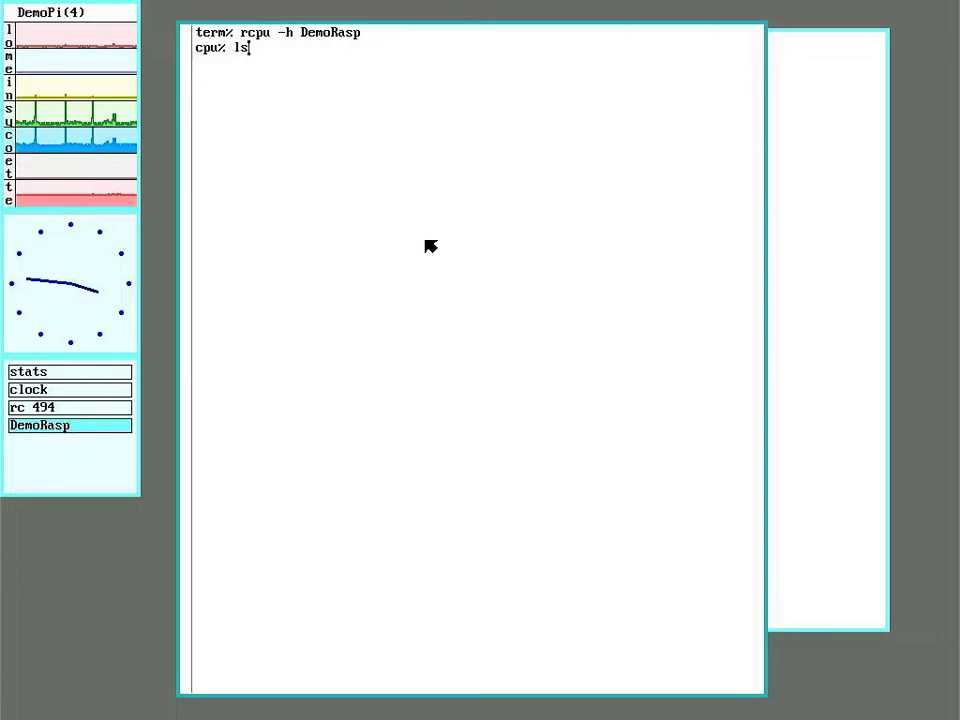
key("Return")
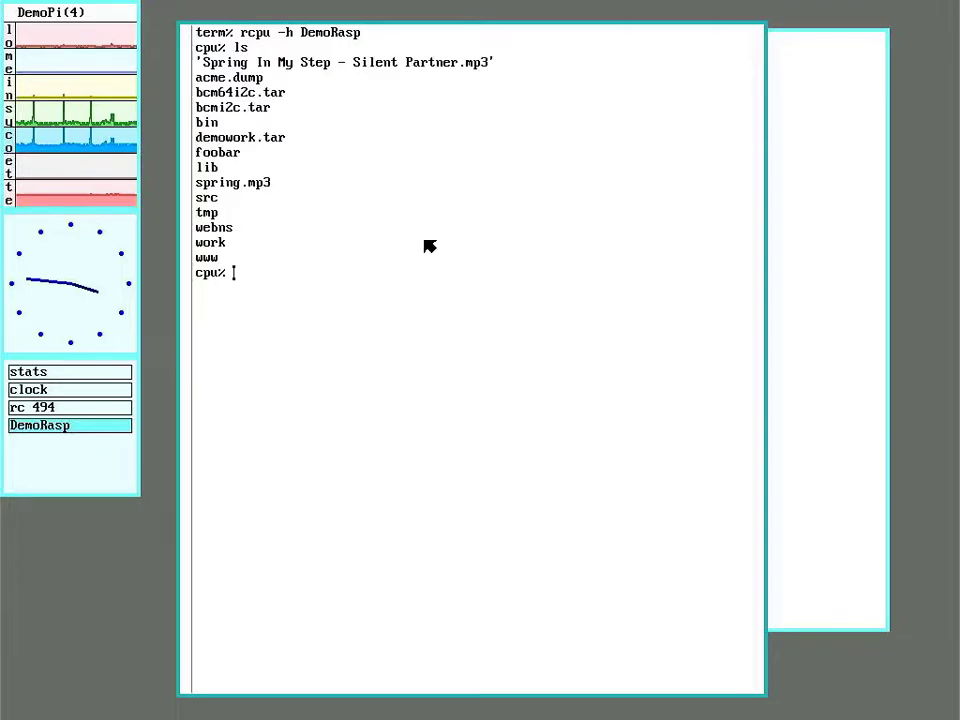
double_click(205, 260)
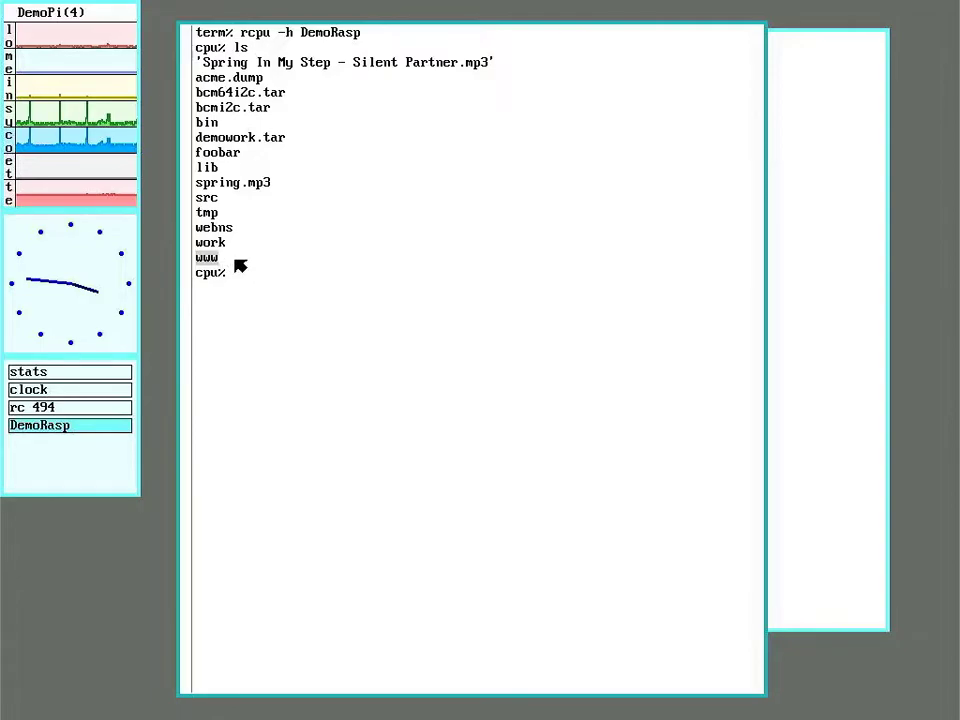
left_click(293, 301)
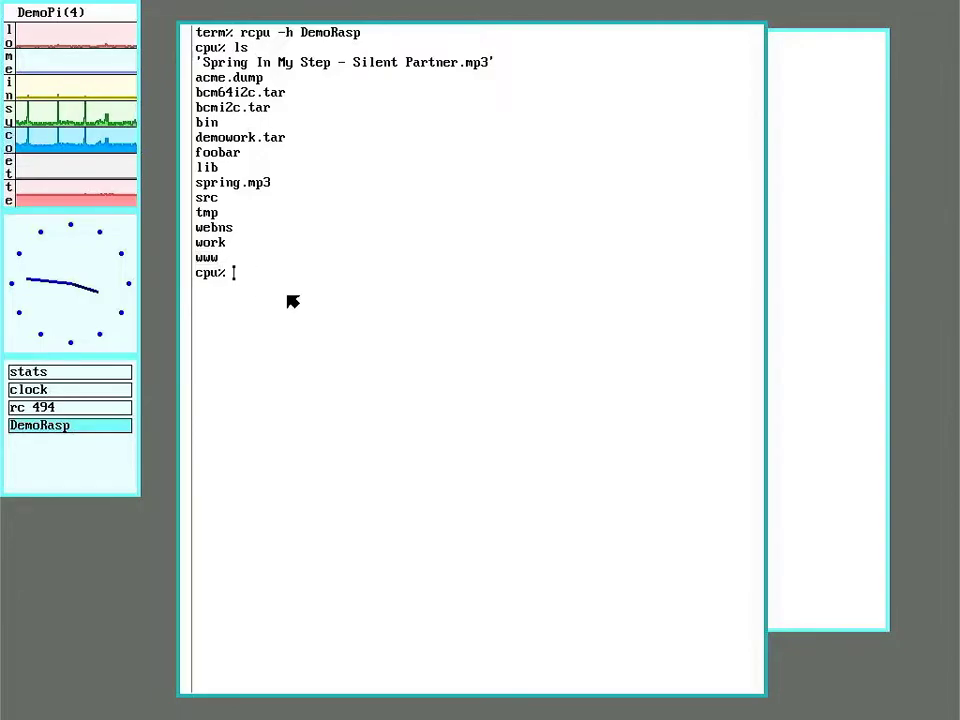
type("ls -l ")
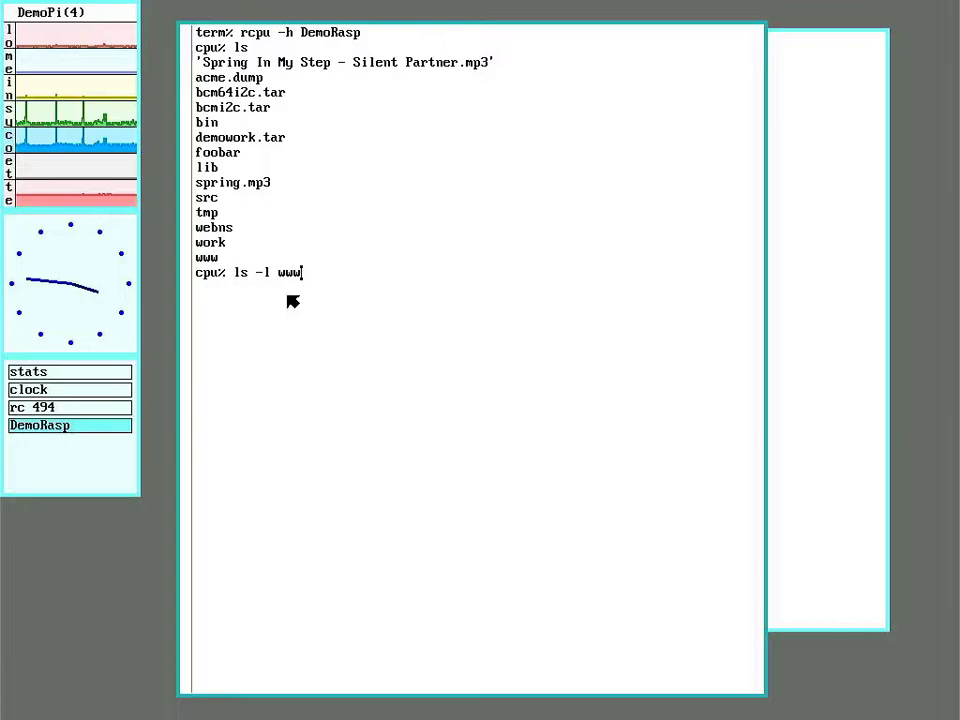
type("www")
key("Return")
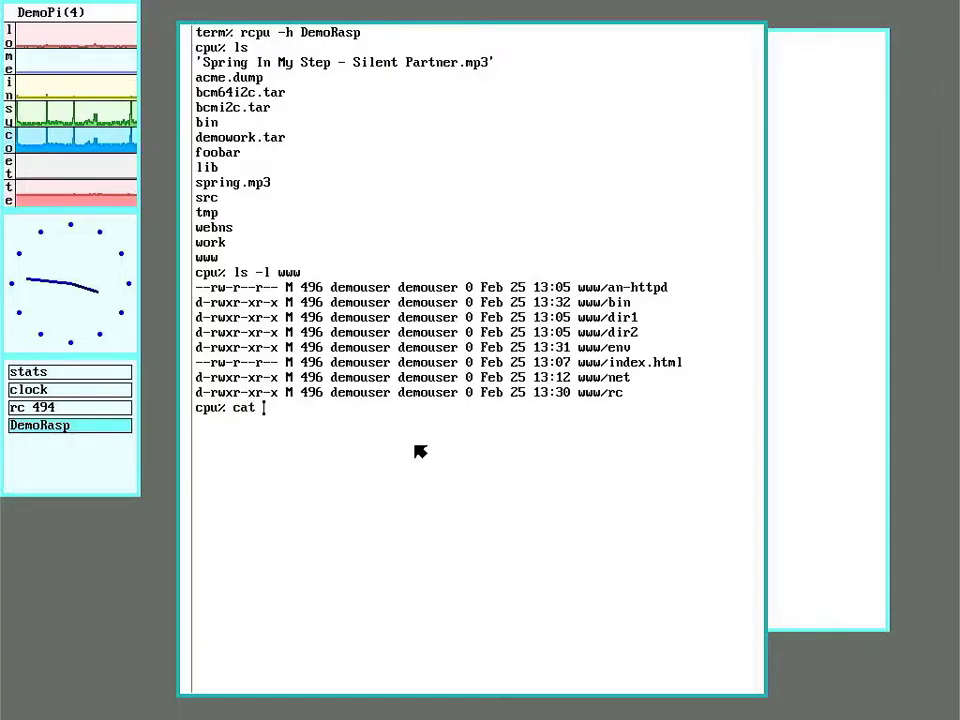
Display the contents of the webns namespace file and list the services in /srv
type("n")
type("web")
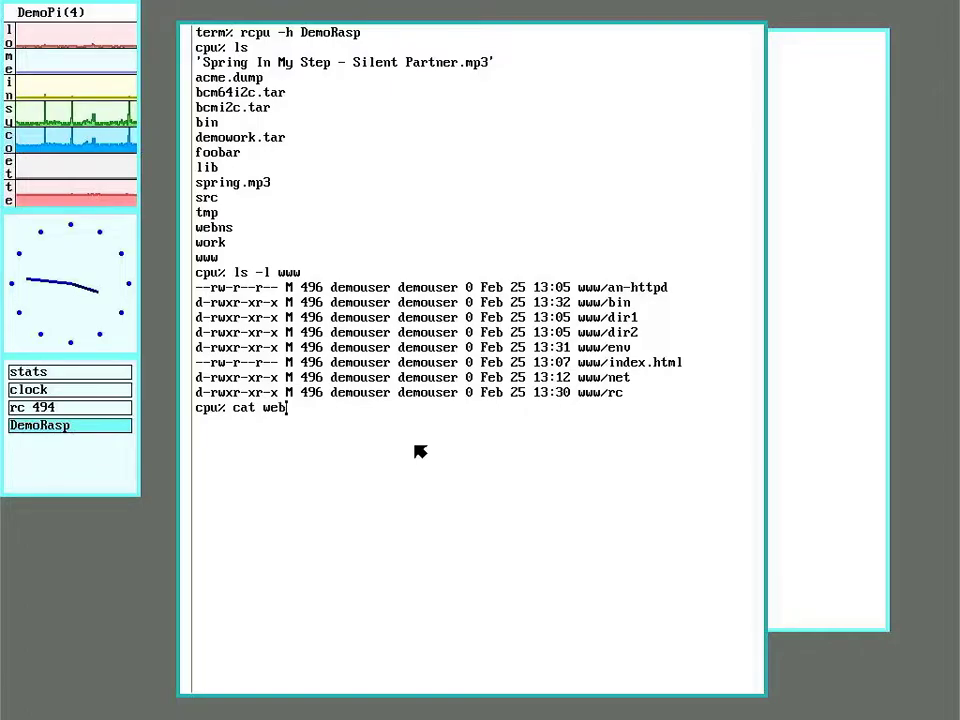
type("ns")
key("Return")
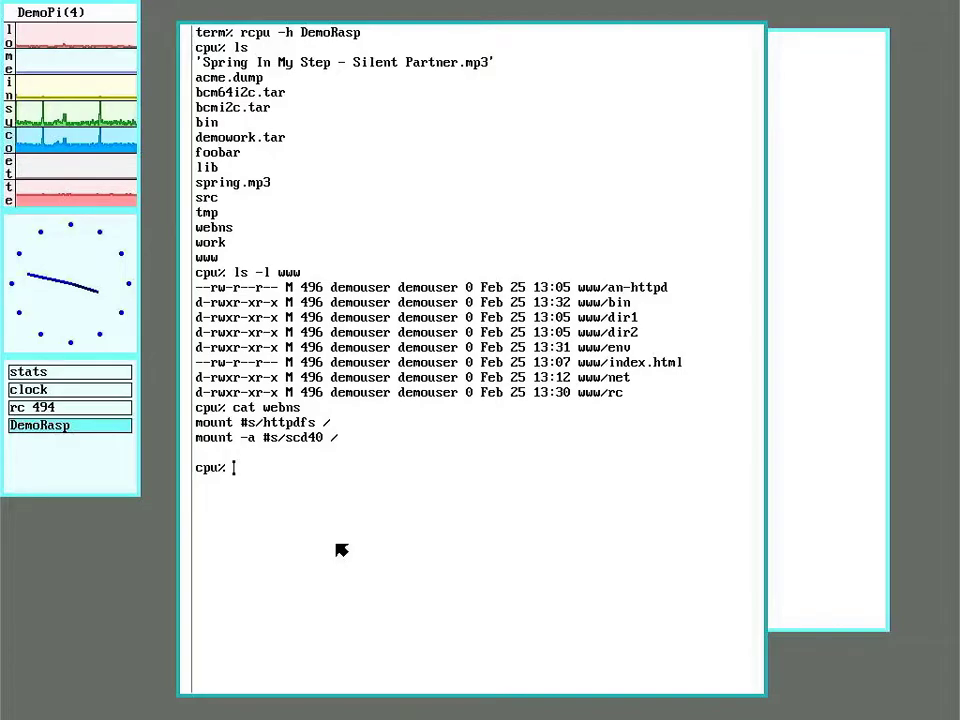
type("ls /srv")
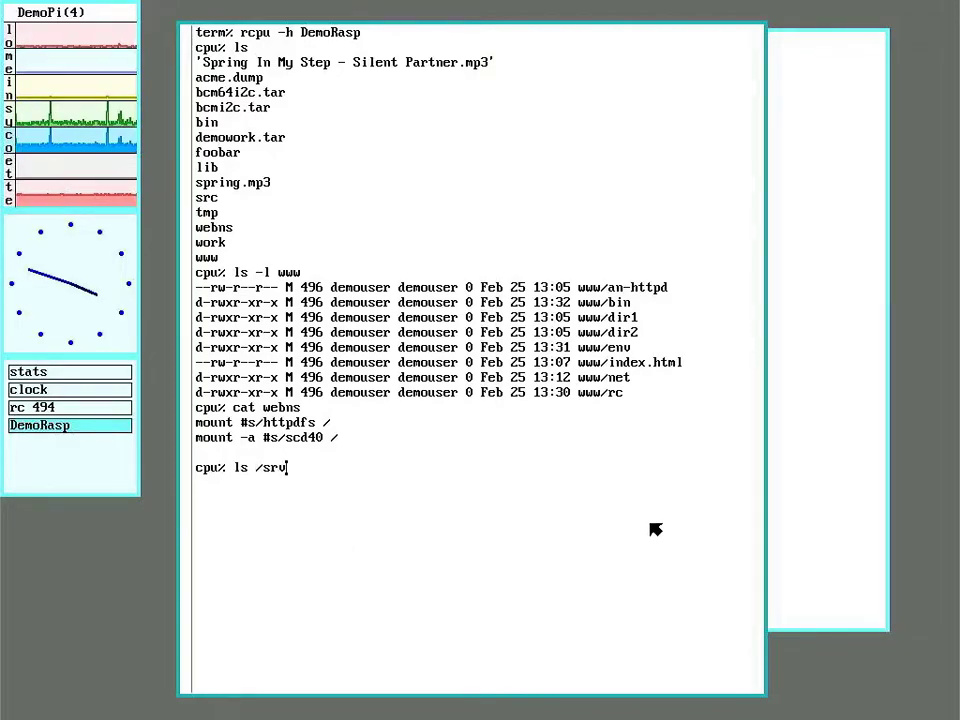
key("Return")
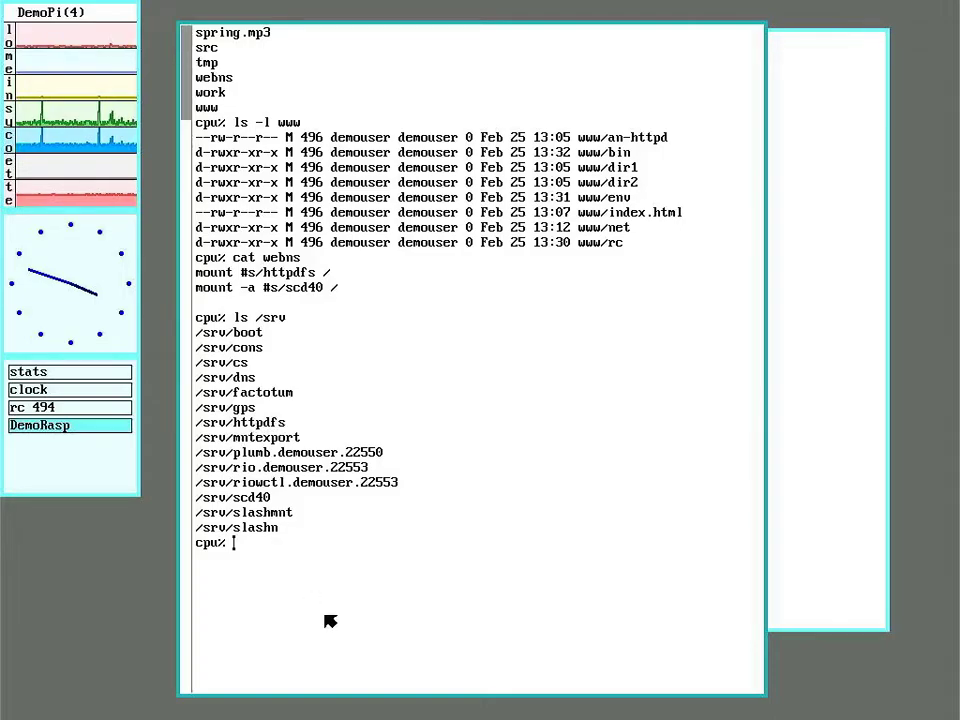
Start a shell in a new namespace built from the webns file using auth/newns -n
type("auth")
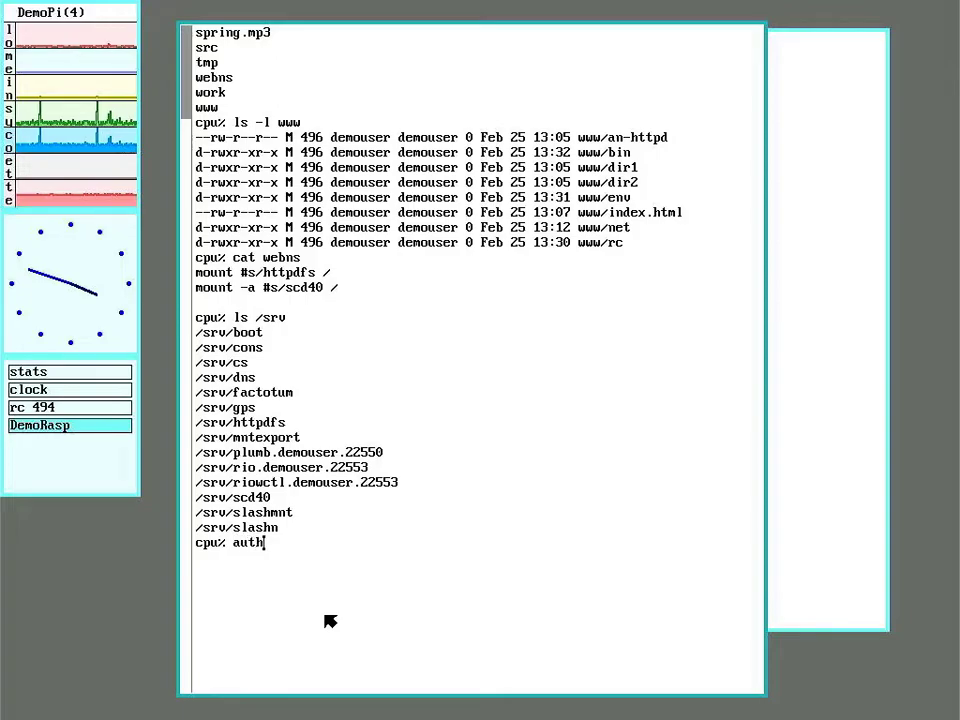
type("/newns ")
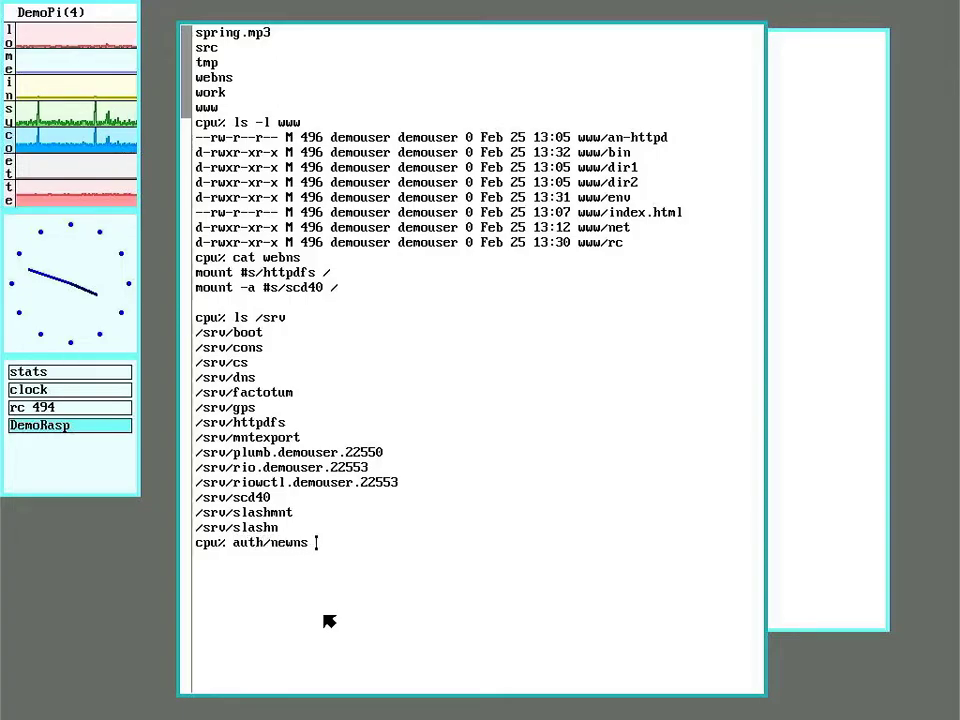
type("-n ")
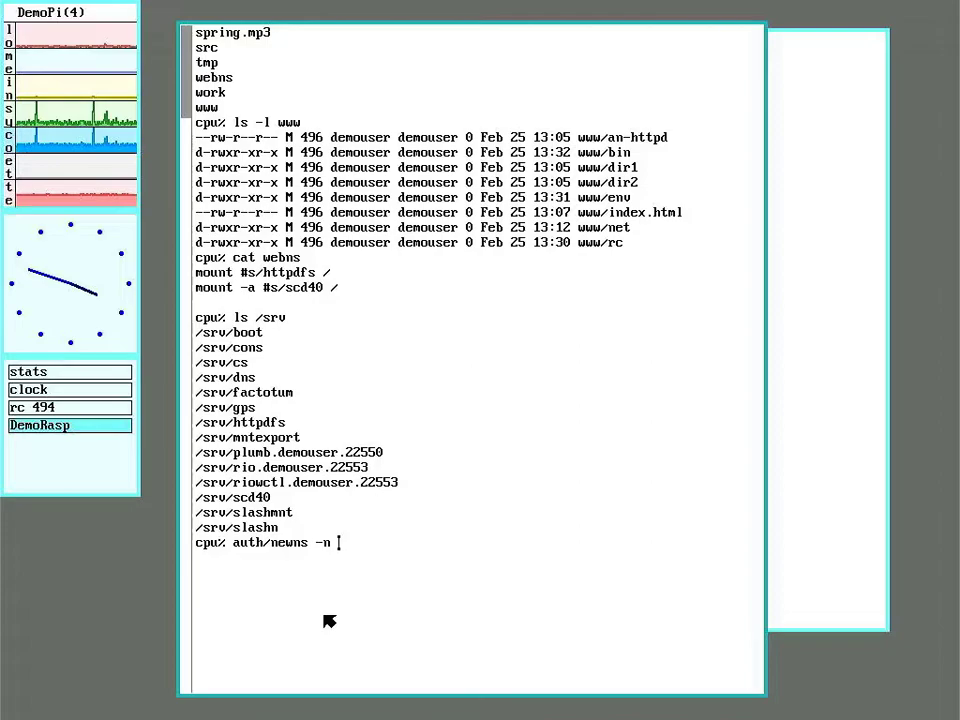
type("webns")
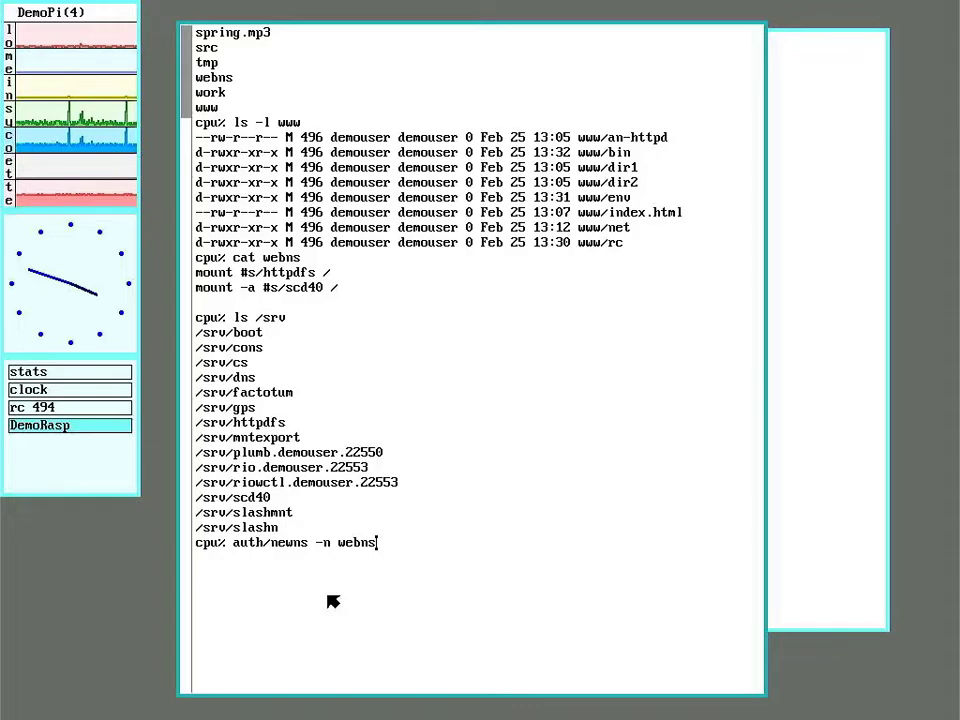
key("Return")
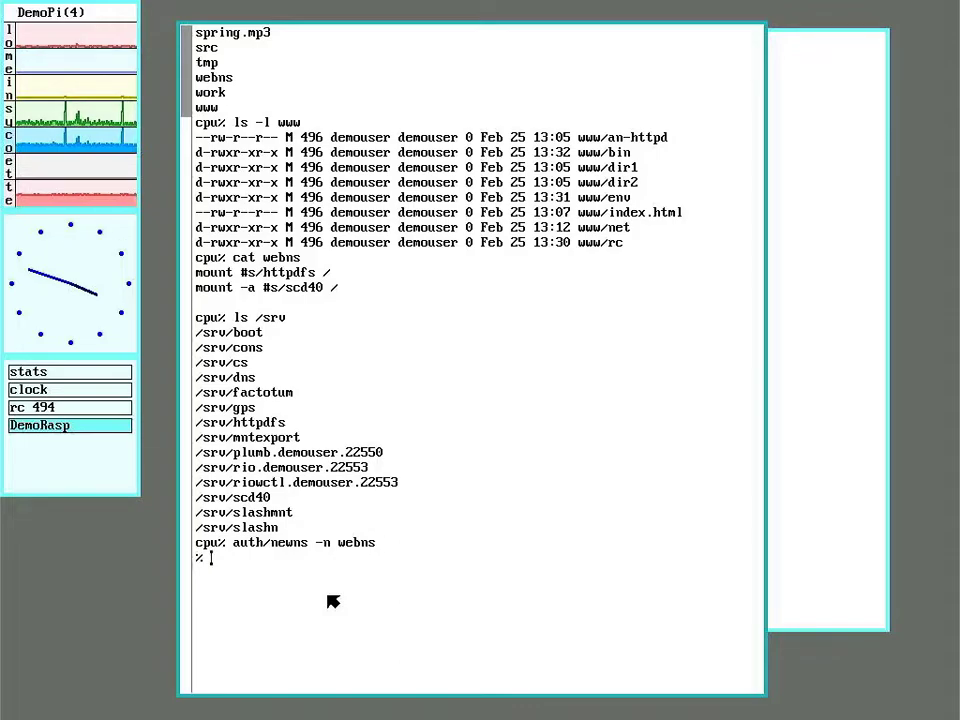
Change to the root directory of the new namespace and list its contents
type("cd /")
key("Return")
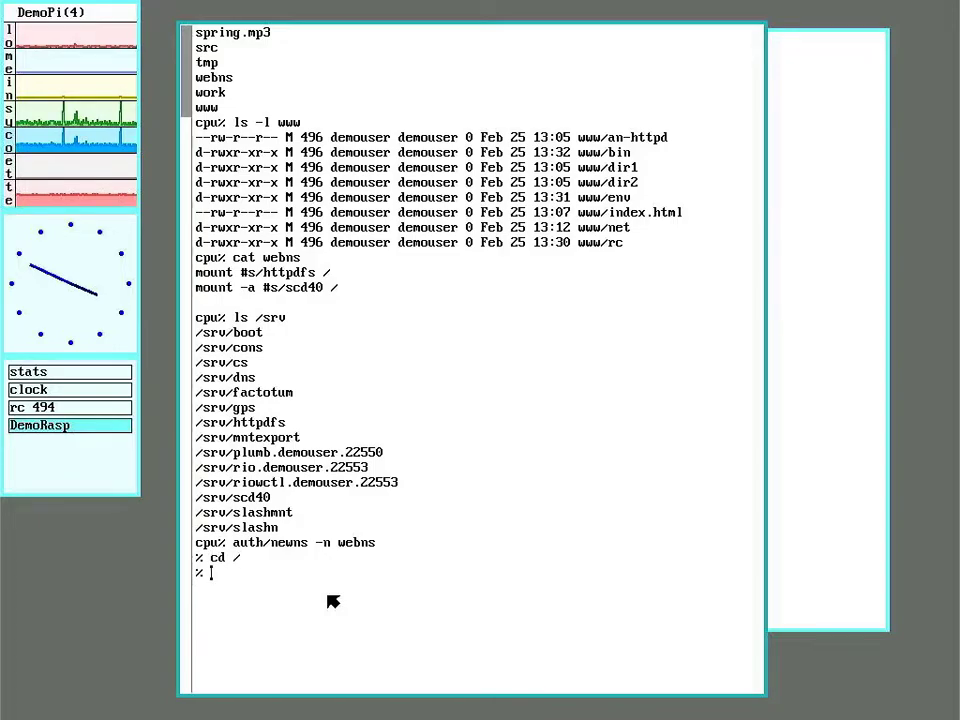
type("ls")
key("Return")
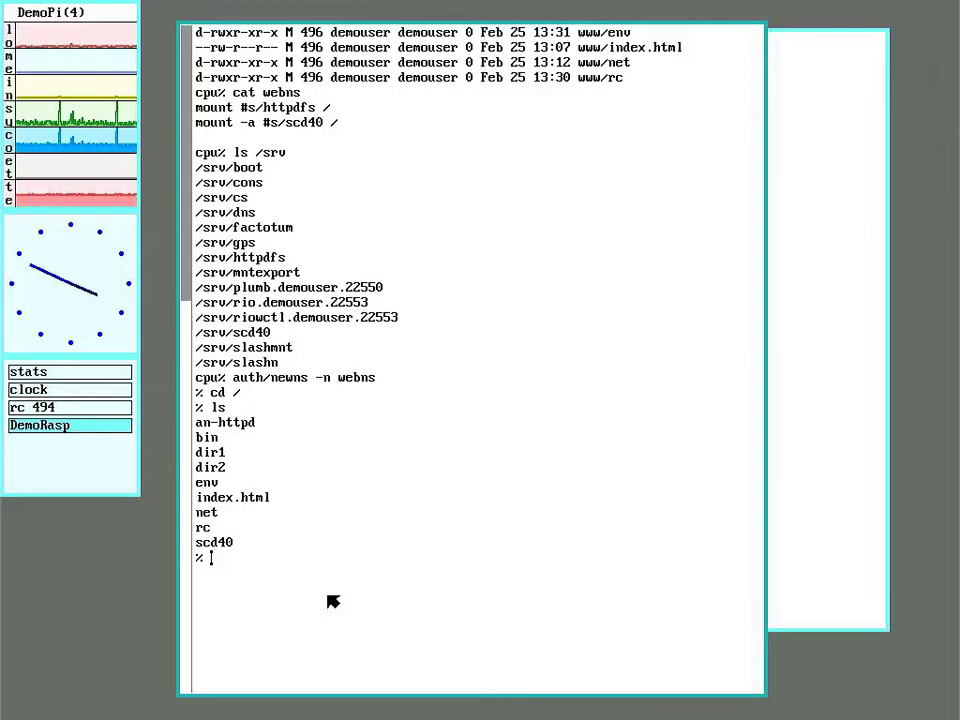
Try to run the pwd and bind commands from the root directory of the new namespace
type("pwd")
key("Return")
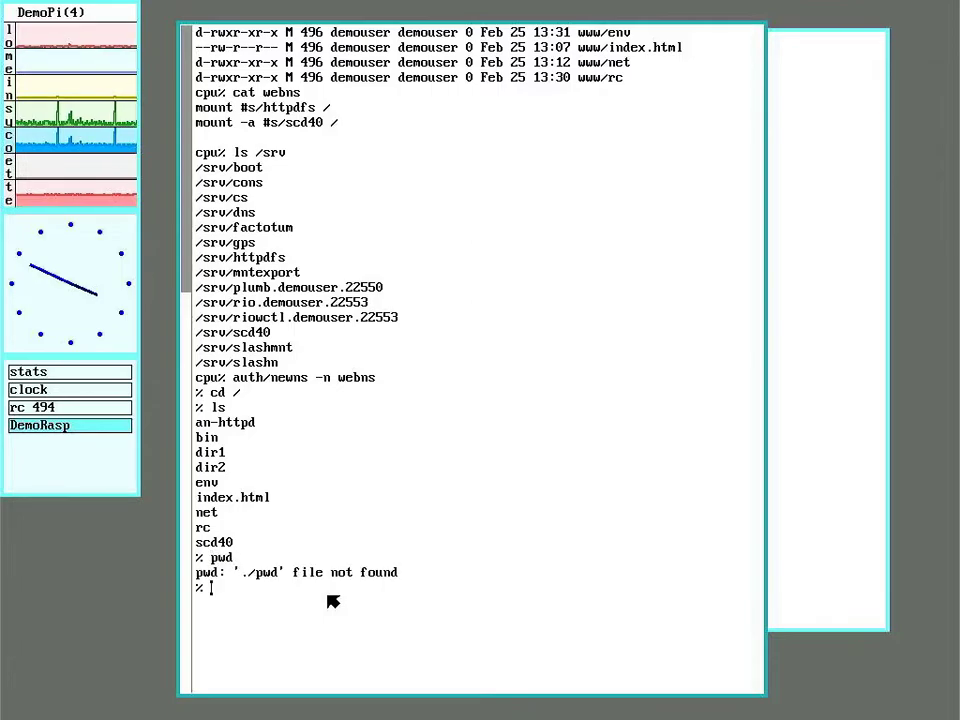
type("bind")
key("Return")
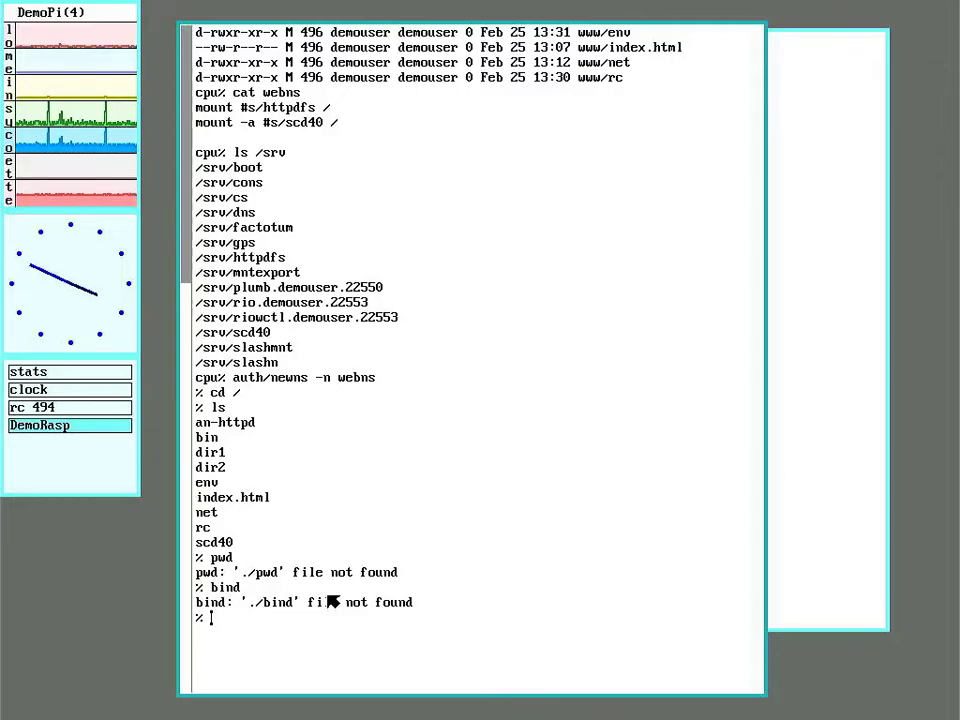
From inside the scd40 directory, list the contents and display the file named all
type("cd scd40")
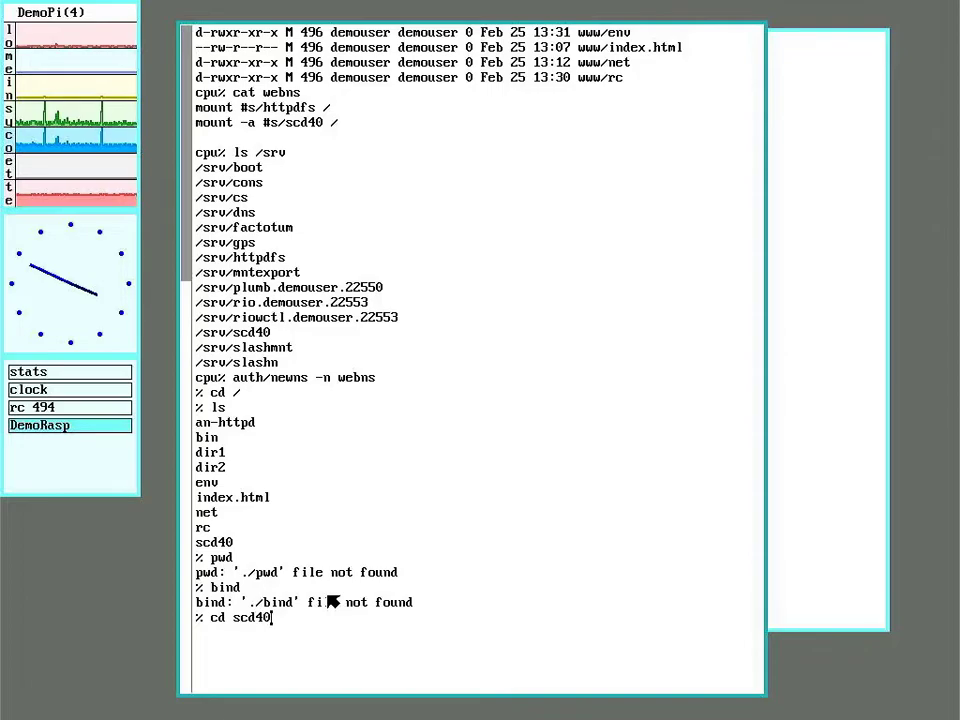
key("Return")
type("ls")
key("Return")
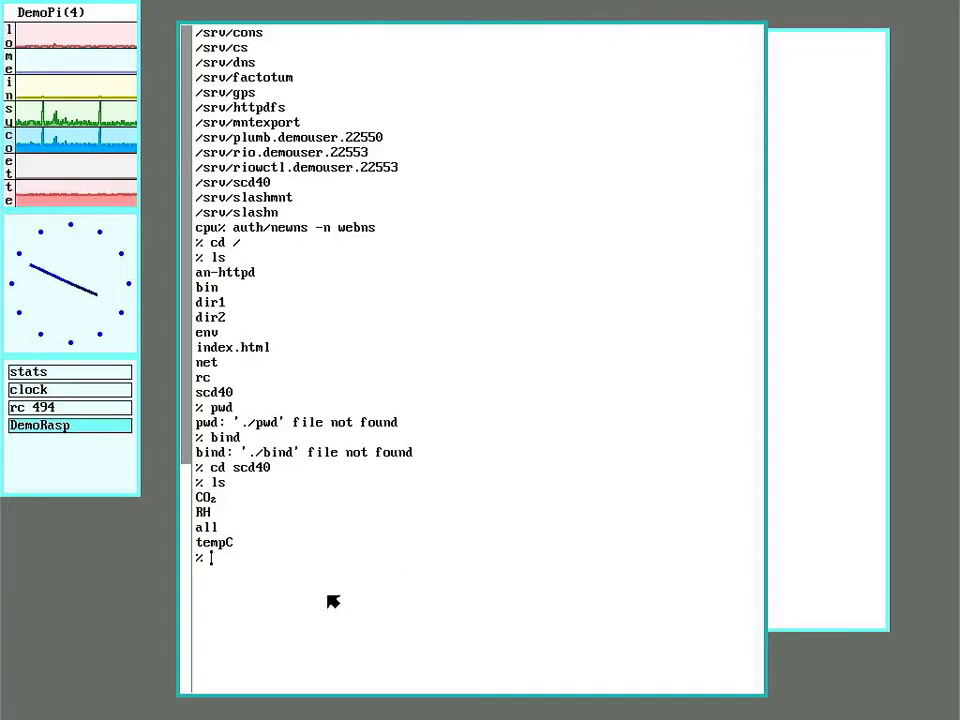
type("cat all")
key("Return")
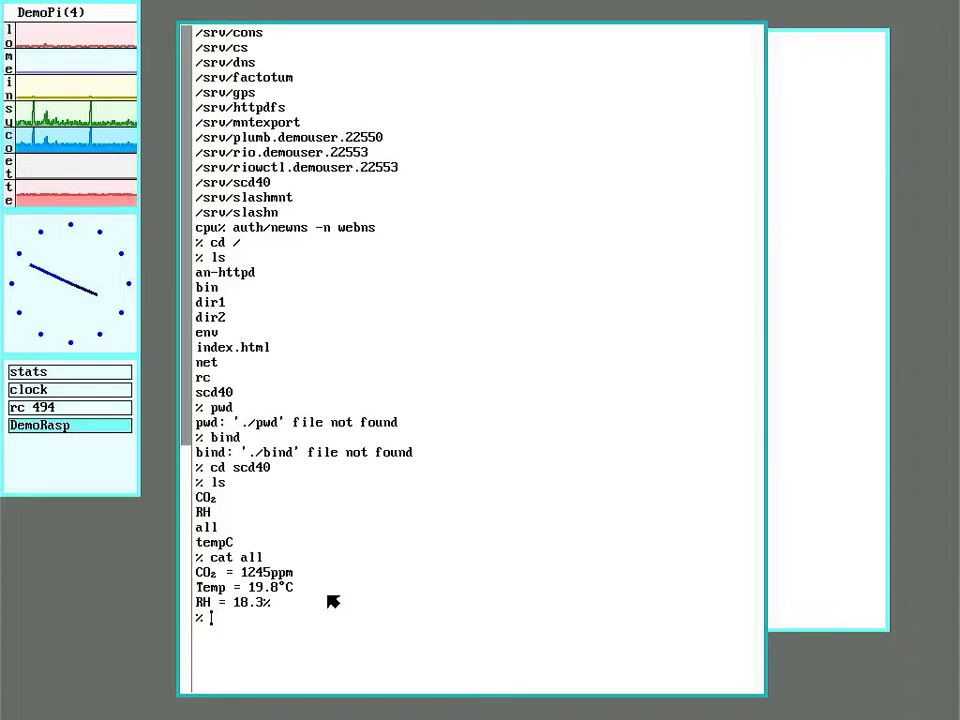
Try to run the unmount command without arguments from the scd40 directory
type("bo")
key("BackSpace")
key("BackSpace")
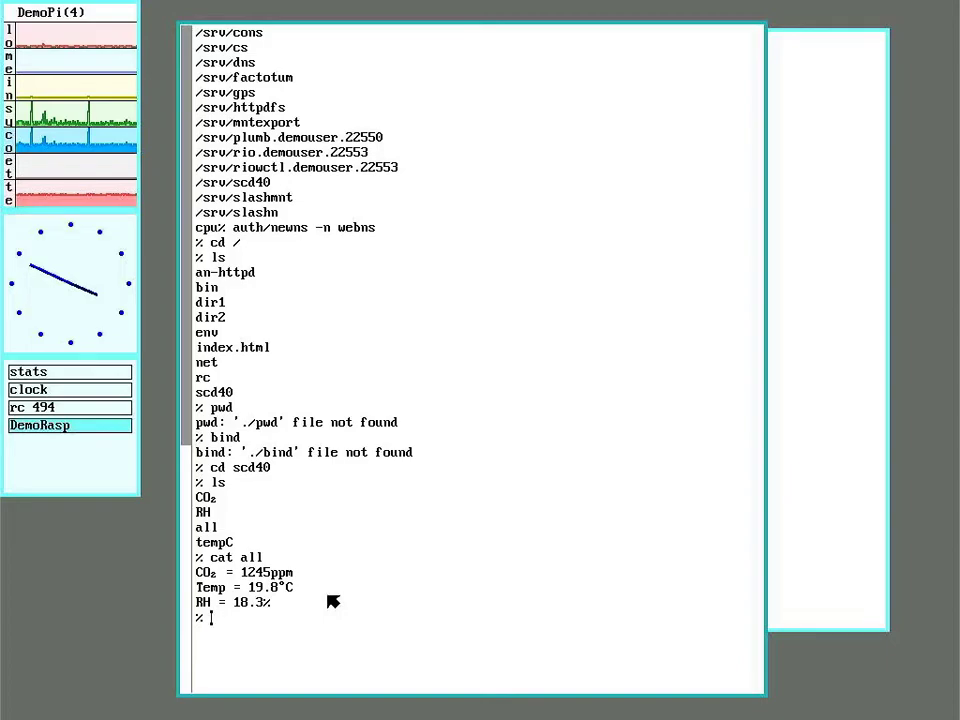
type("unmount")
key("Return")
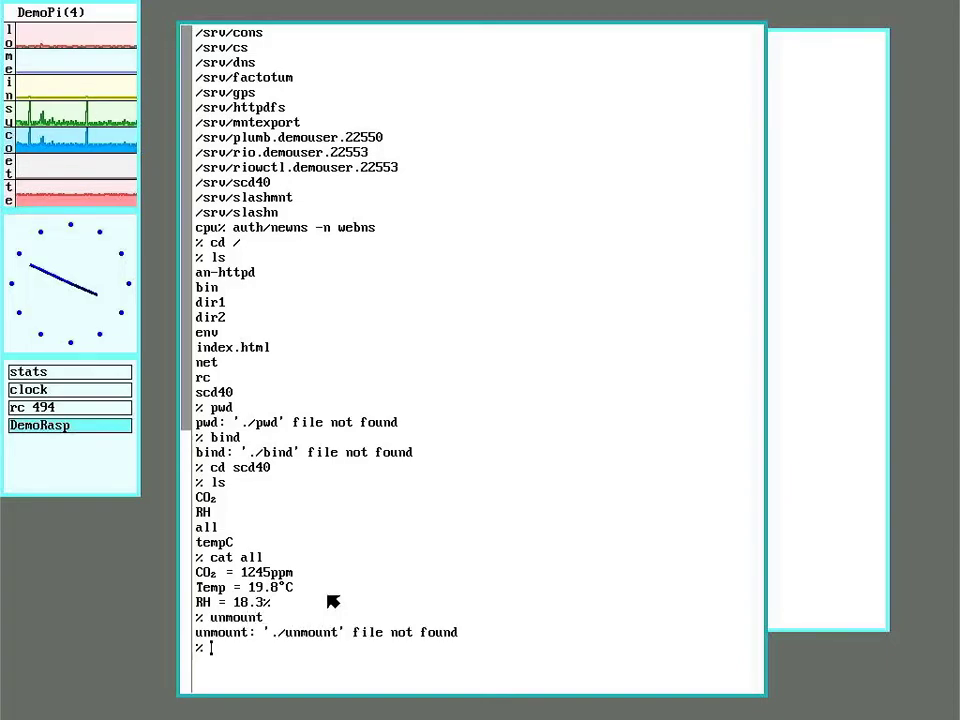